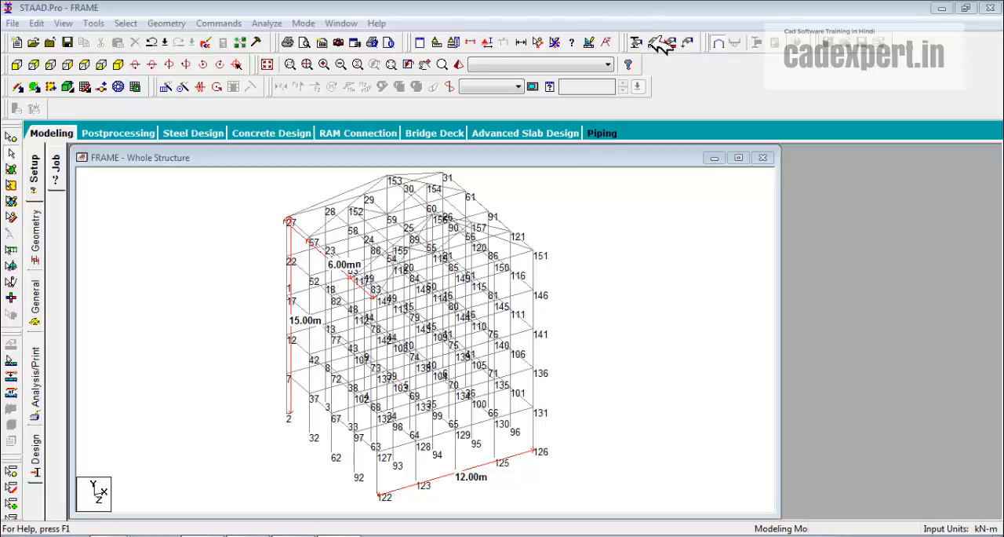
Open the structure's support definitions, start a new support and compare the Fixed, Pinned and Fixed But restraint options.
{"action": "left_click", "coordinate": [662, 40]}
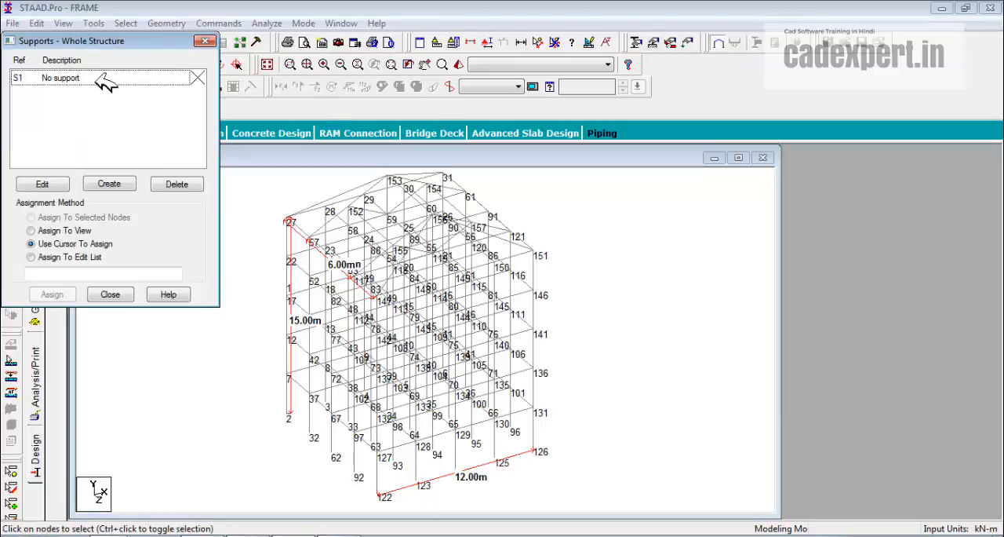
{"action": "left_click_drag", "start_coordinate": [89, 45], "coordinate": [715, 151]}
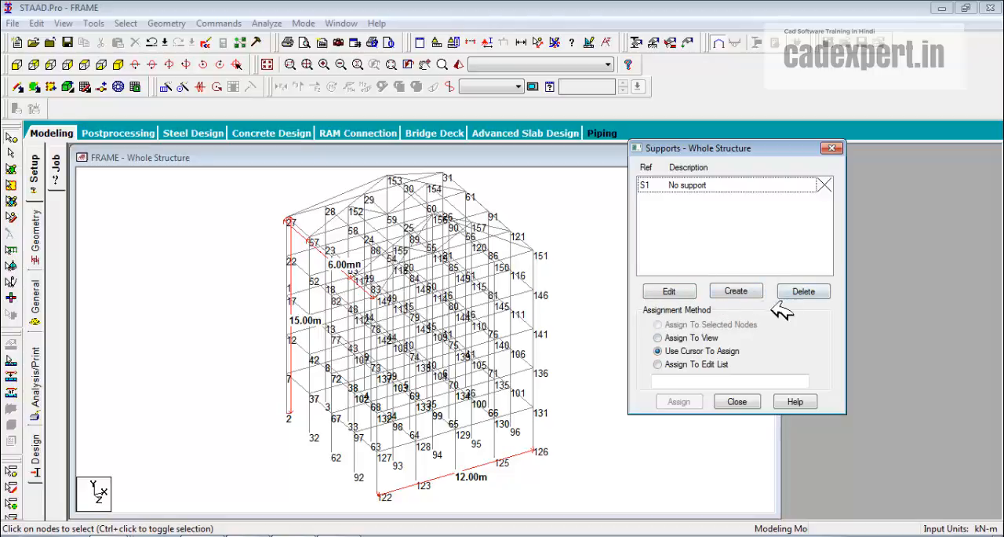
{"action": "left_click", "coordinate": [736, 287]}
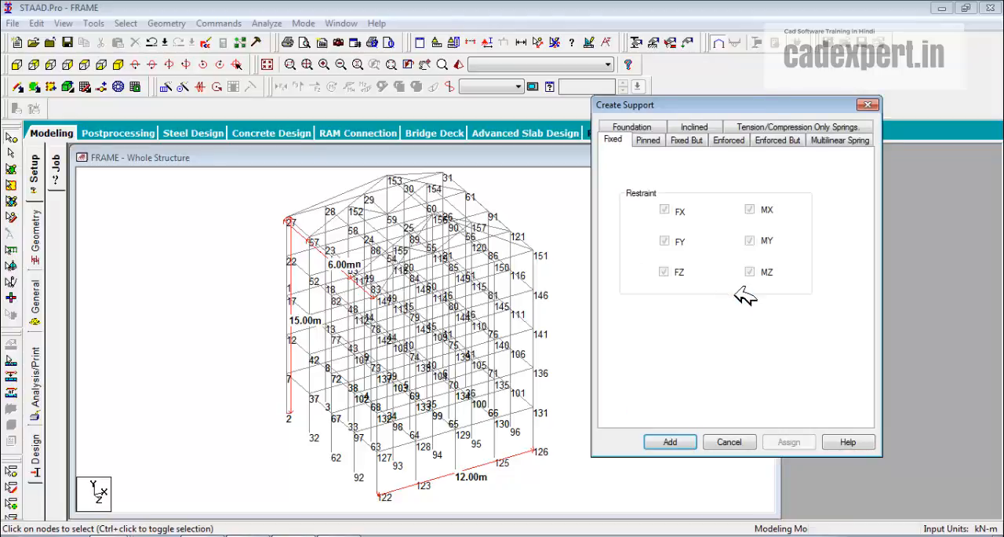
{"action": "left_click", "coordinate": [648, 138]}
{"action": "left_click", "coordinate": [685, 139]}
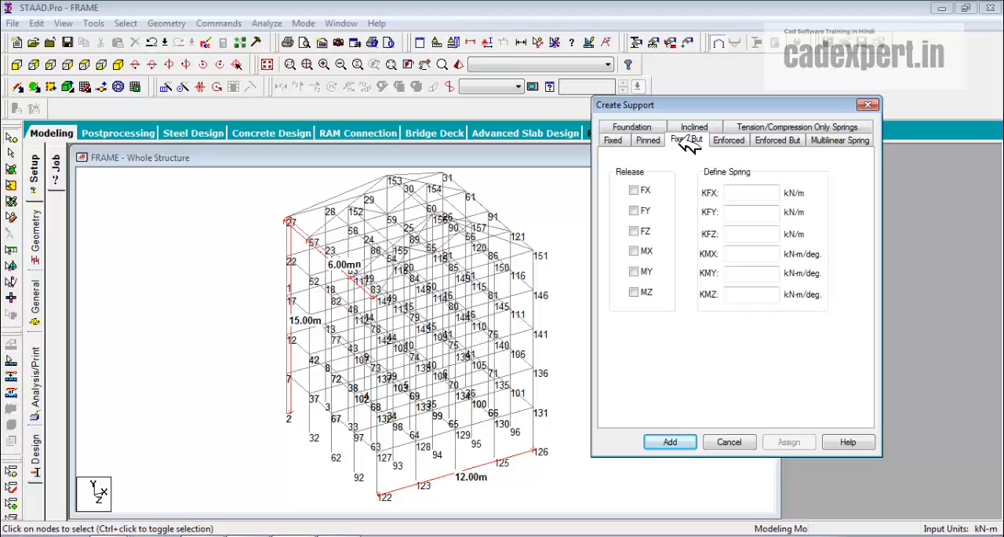
{"action": "left_click", "coordinate": [613, 140]}
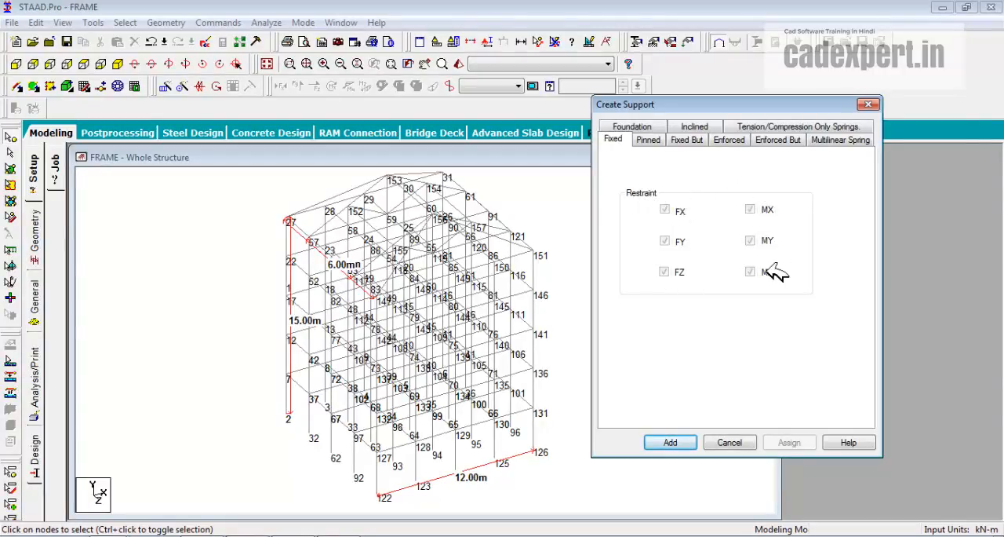
{"action": "left_click", "coordinate": [649, 140]}
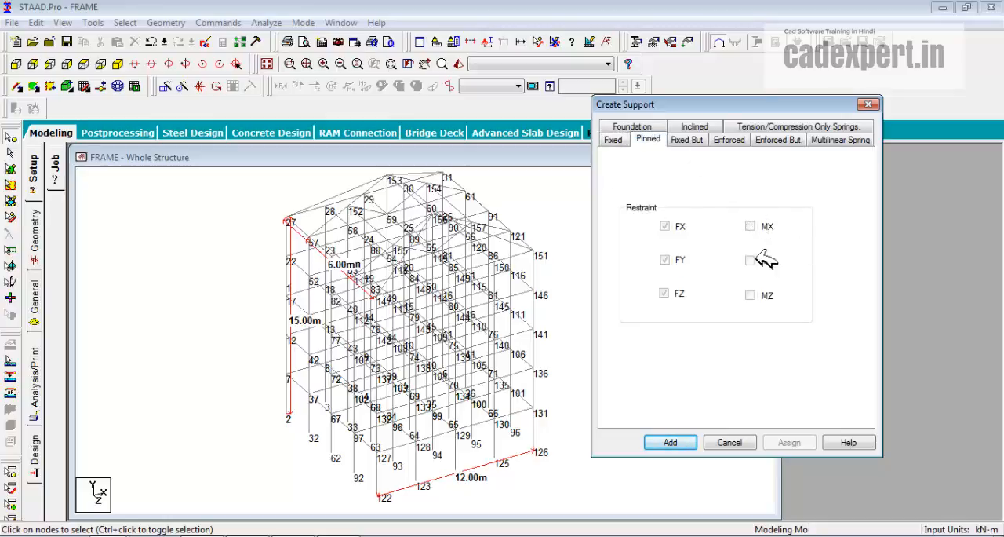
Add a Fixed But support with FX, MX, MY and MZ released.
{"action": "left_click", "coordinate": [684, 140]}
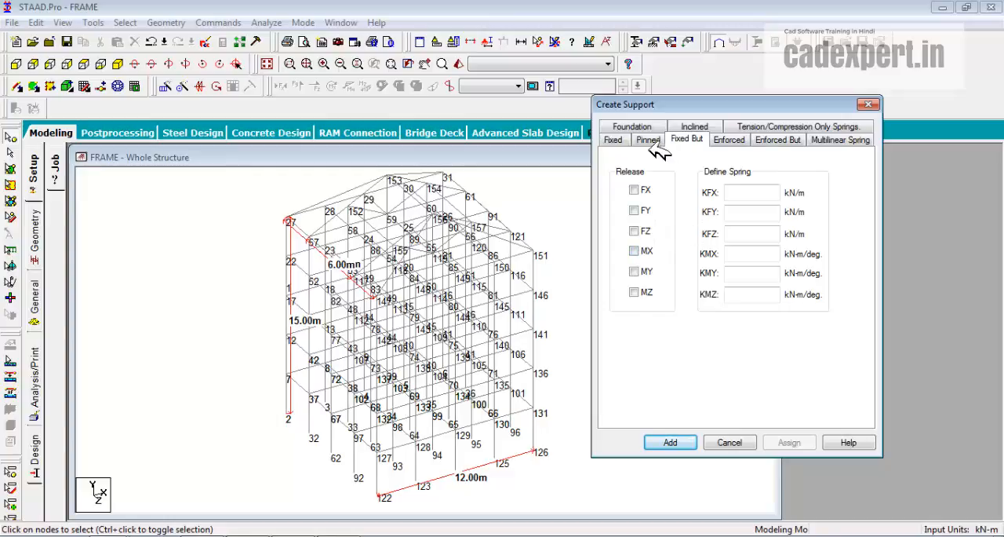
{"action": "left_click", "coordinate": [636, 250]}
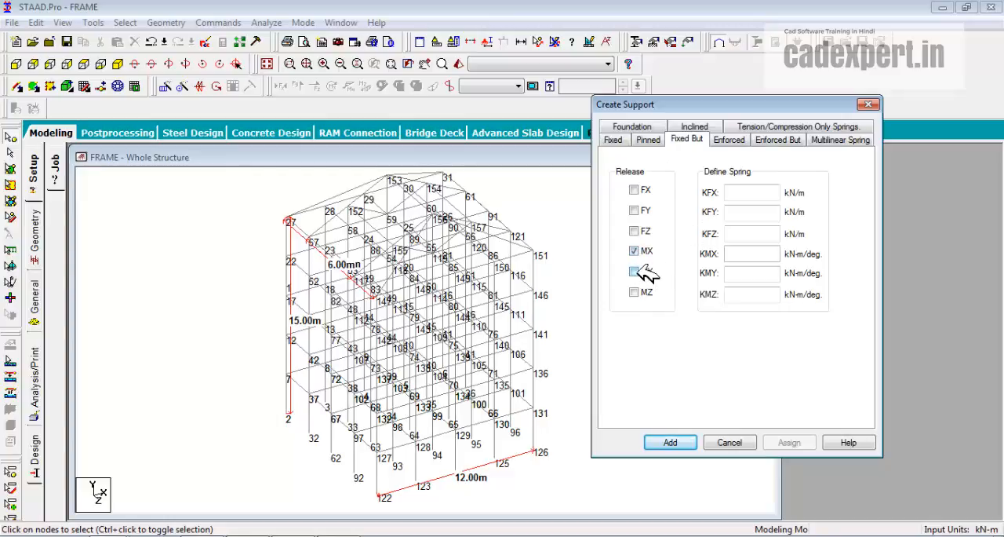
{"action": "left_click", "coordinate": [637, 271]}
{"action": "left_click", "coordinate": [635, 292]}
{"action": "left_click", "coordinate": [634, 190]}
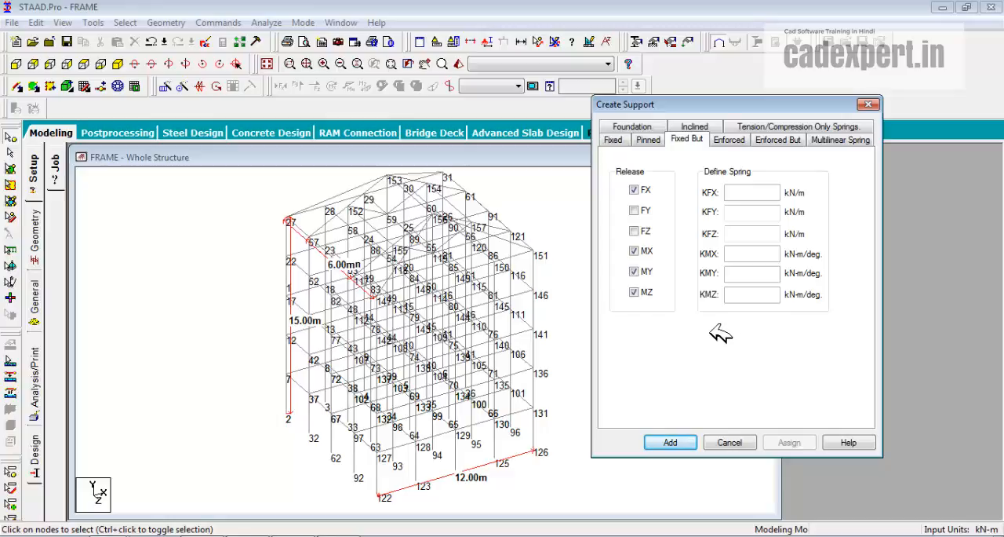
{"action": "left_click", "coordinate": [679, 443]}
Add a Fixed support and a Pinned support to the list of support definitions.
{"action": "left_click", "coordinate": [728, 292]}
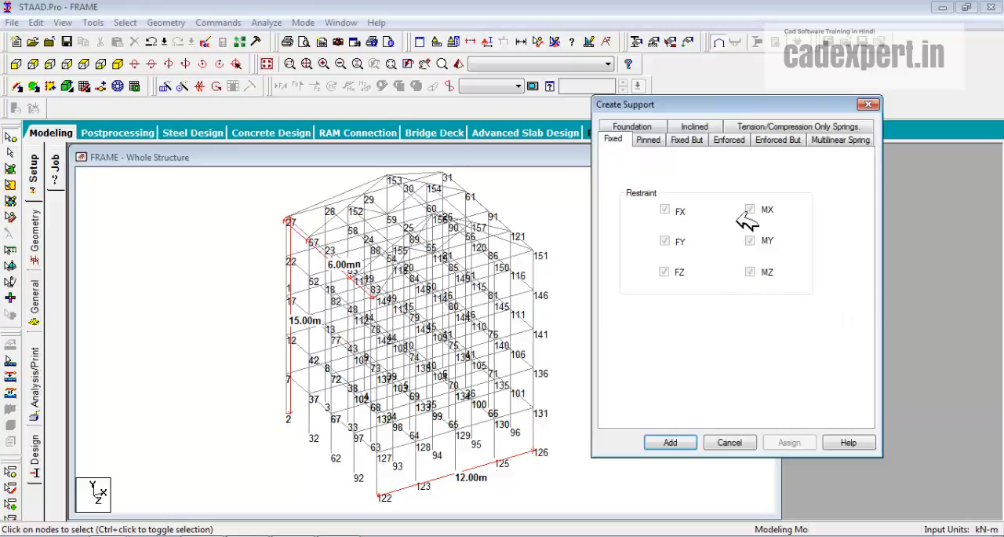
{"action": "left_click", "coordinate": [673, 444]}
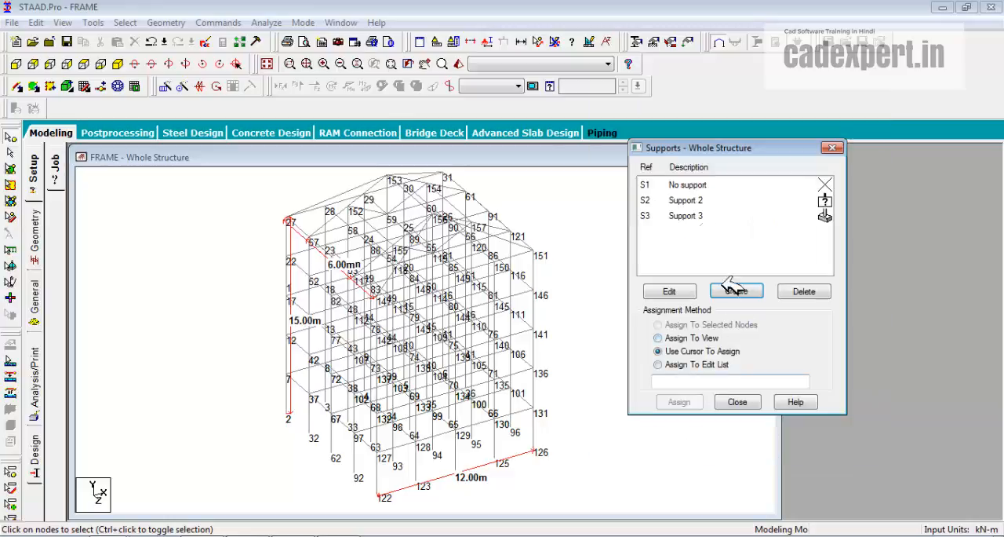
{"action": "left_click", "coordinate": [738, 292]}
{"action": "left_click", "coordinate": [650, 142]}
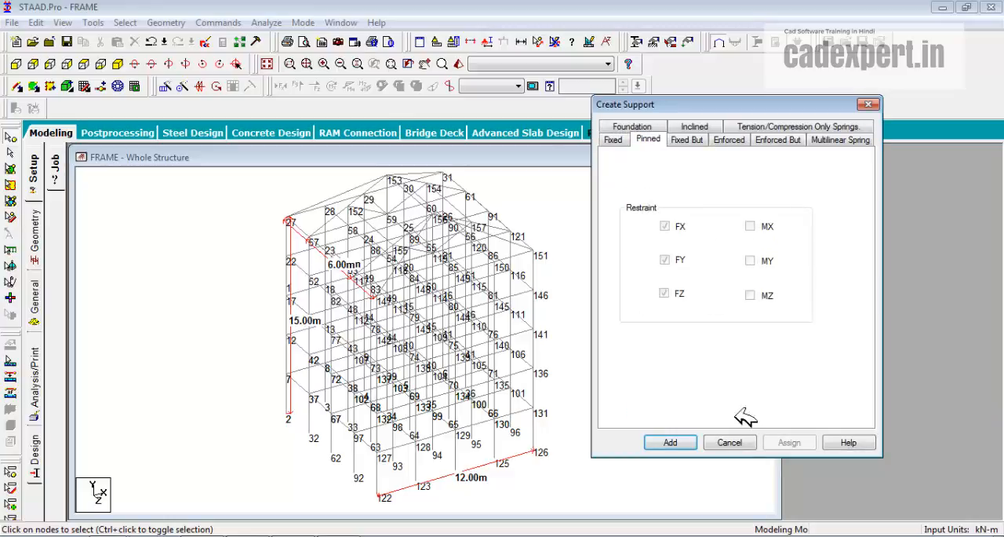
{"action": "left_click", "coordinate": [672, 444]}
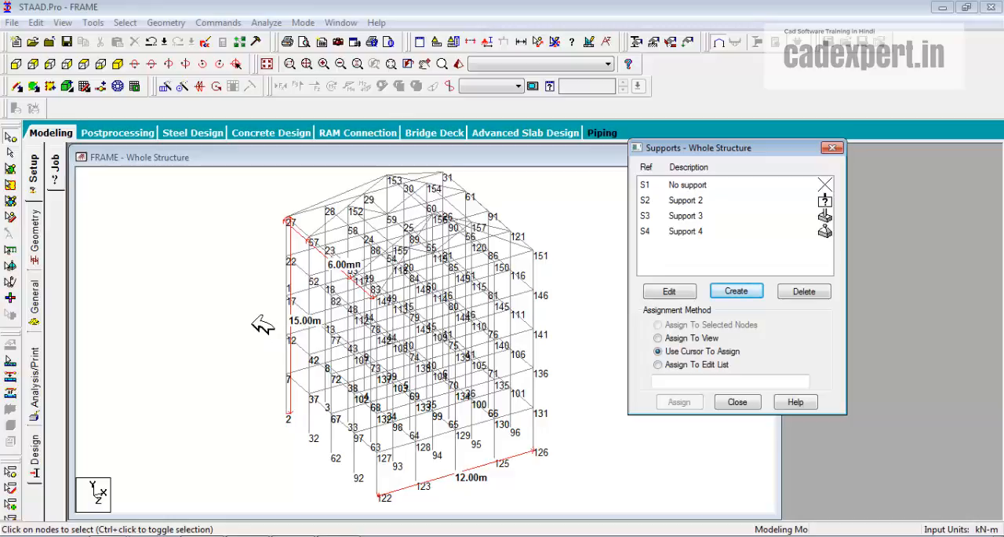
{"action": "left_click", "coordinate": [19, 64]}
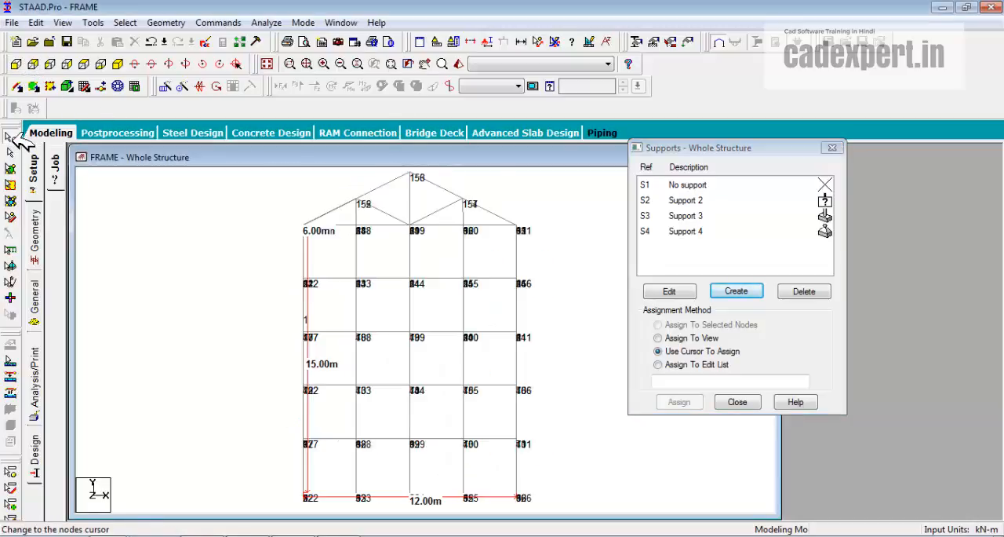
{"action": "left_click_drag", "start_coordinate": [259, 474], "coordinate": [595, 528]}
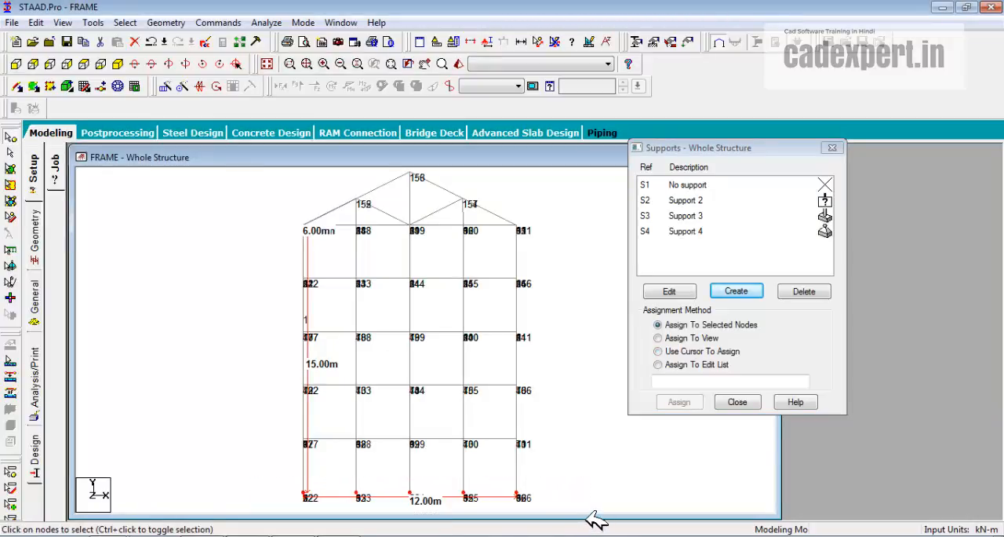
{"action": "left_click", "coordinate": [119, 63]}
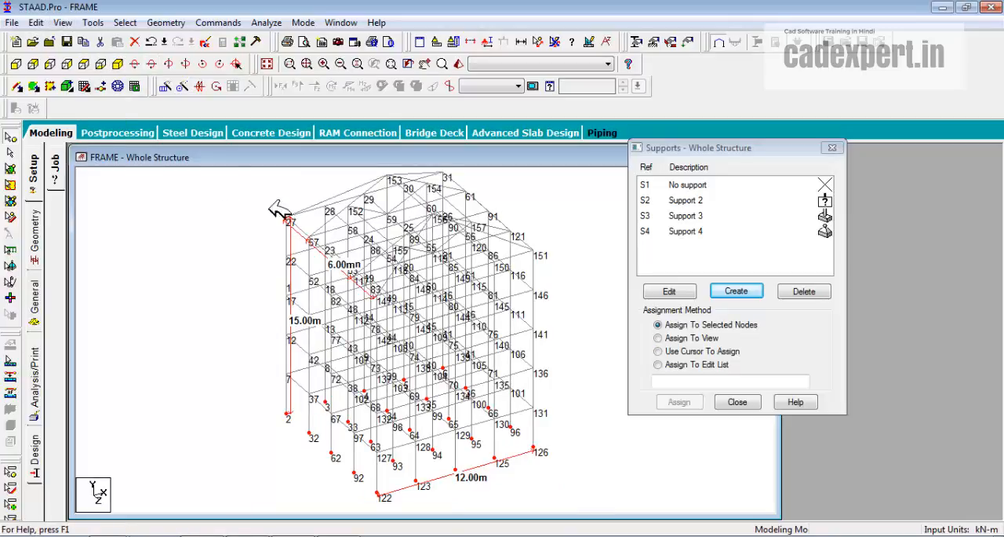
Assign the fixed support S3 to all base nodes of the frame, selected together in an elevation view.
{"action": "left_click", "coordinate": [694, 217]}
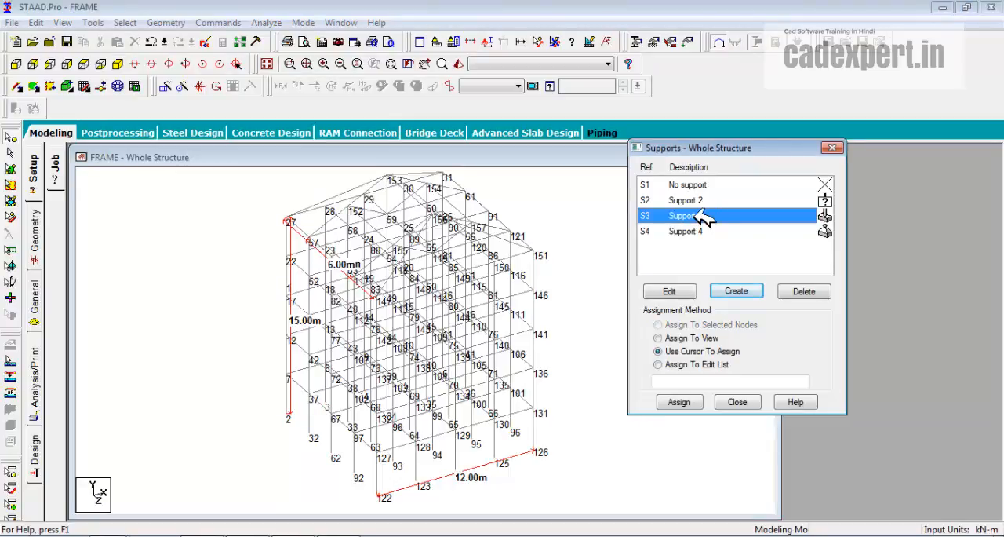
{"action": "left_click", "coordinate": [16, 63]}
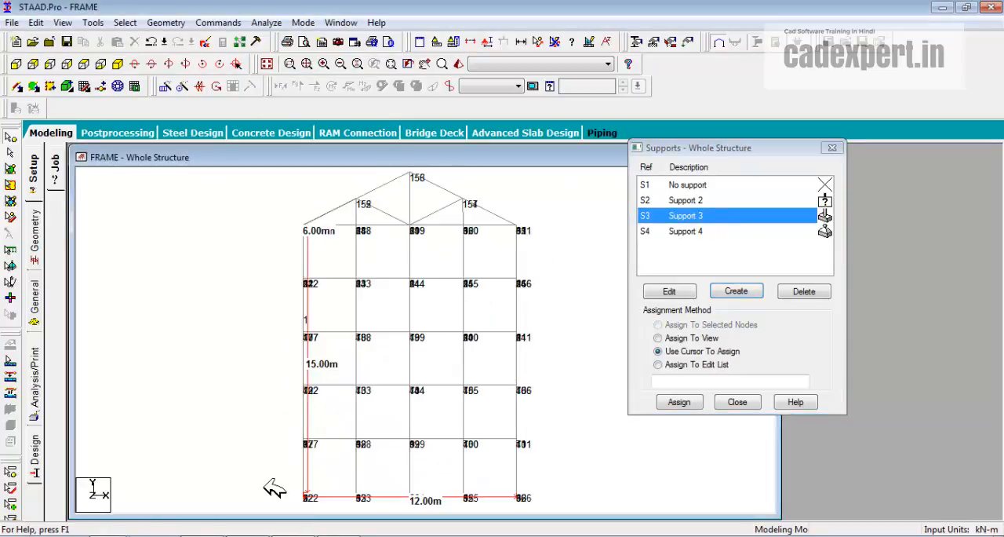
{"action": "left_click_drag", "start_coordinate": [267, 484], "coordinate": [601, 506]}
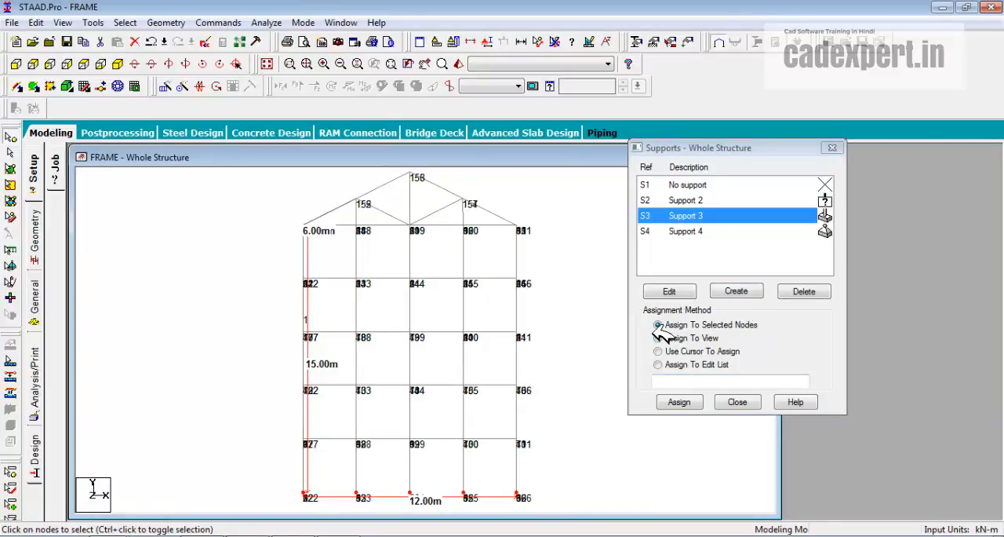
{"action": "left_click", "coordinate": [678, 402]}
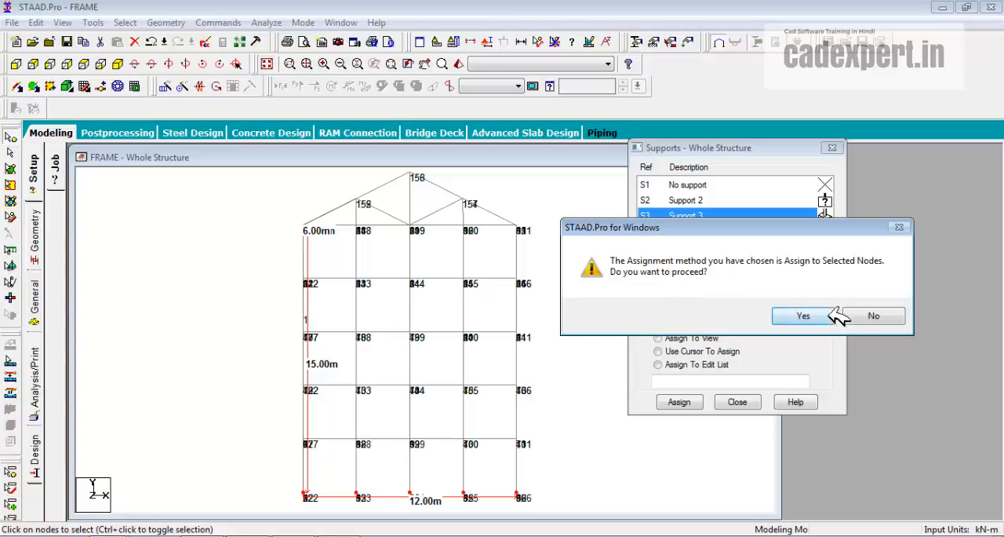
{"action": "left_click", "coordinate": [802, 316]}
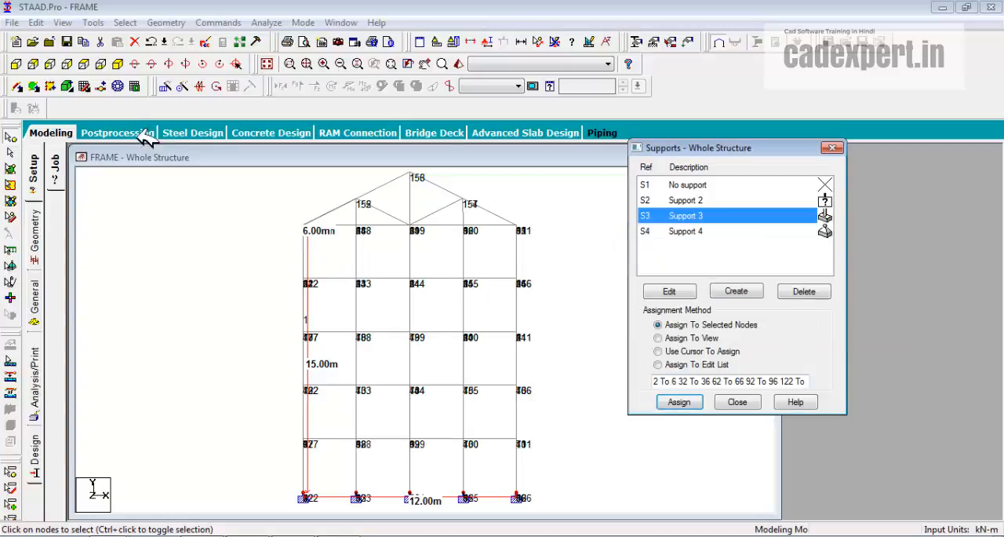
{"action": "left_click", "coordinate": [117, 64]}
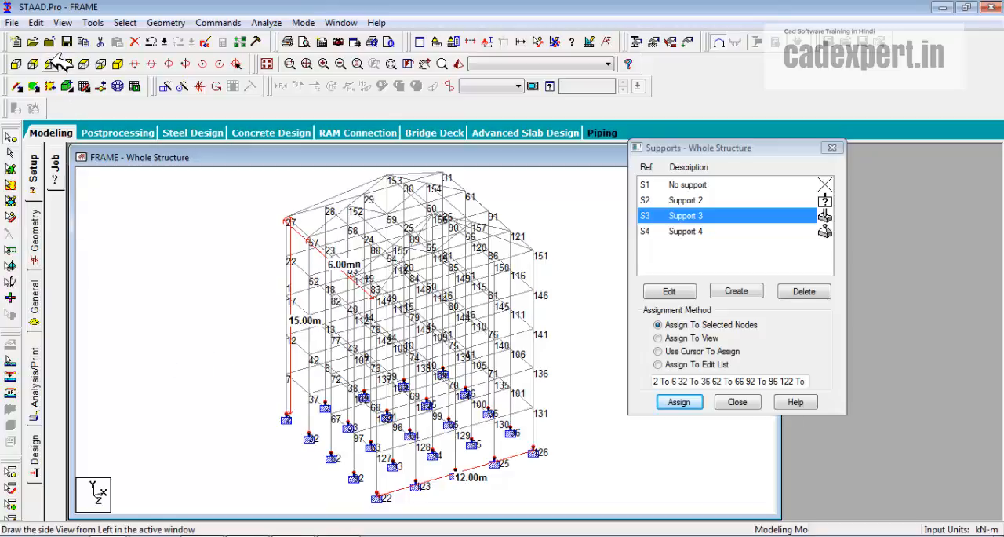
Assign the pinned support S4 to the middle row of base nodes, 62 to 66, using selected nodes.
{"action": "left_click", "coordinate": [681, 232]}
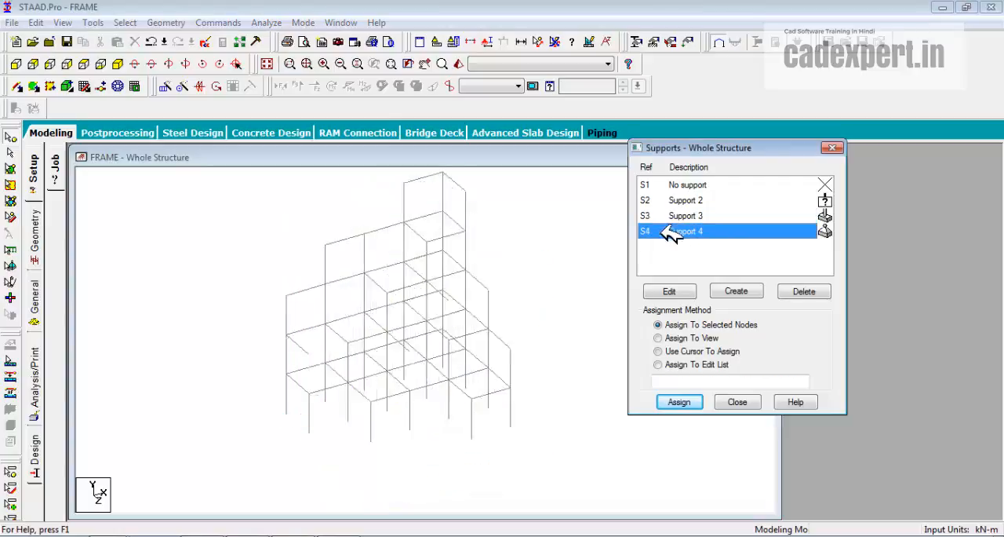
{"action": "left_click", "coordinate": [66, 86]}
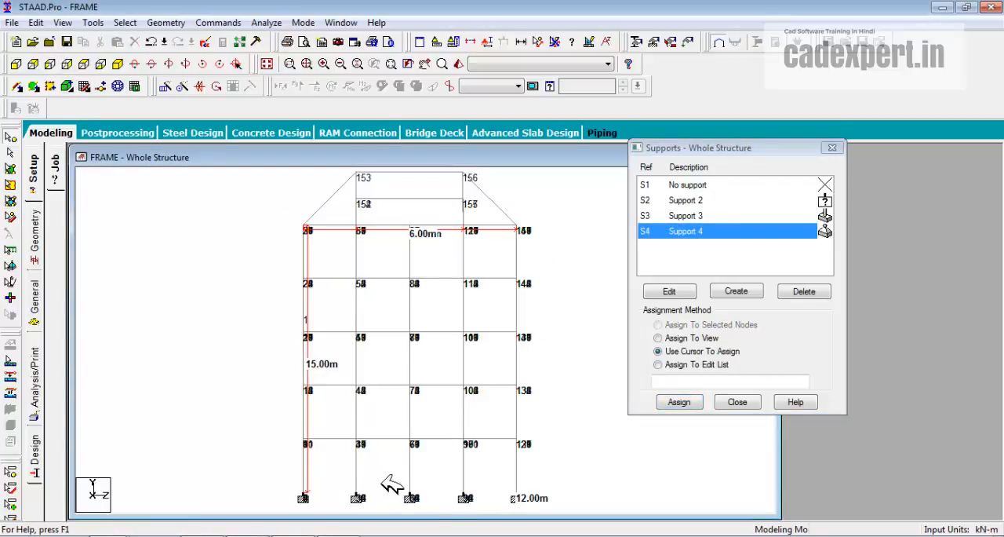
{"action": "left_click", "coordinate": [411, 495]}
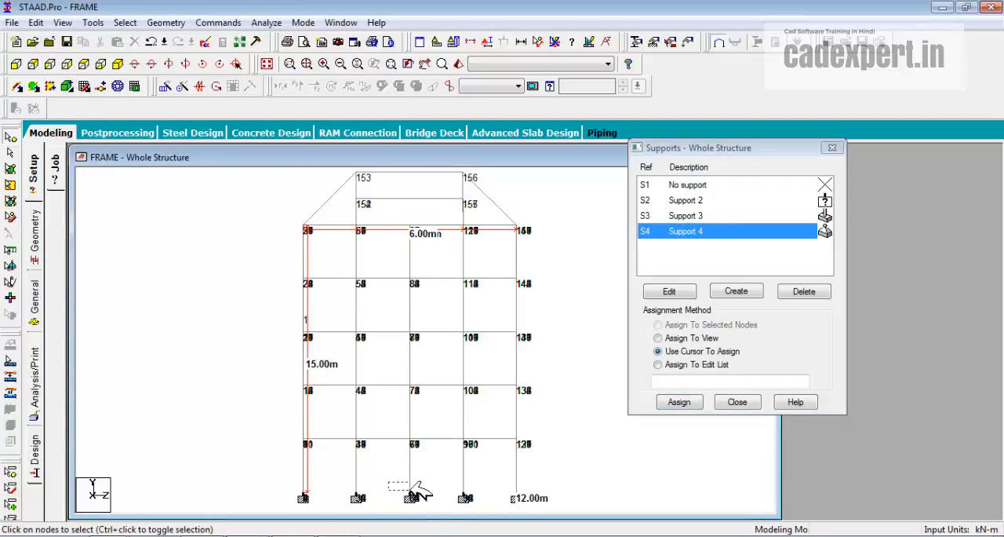
{"action": "left_click", "coordinate": [123, 62]}
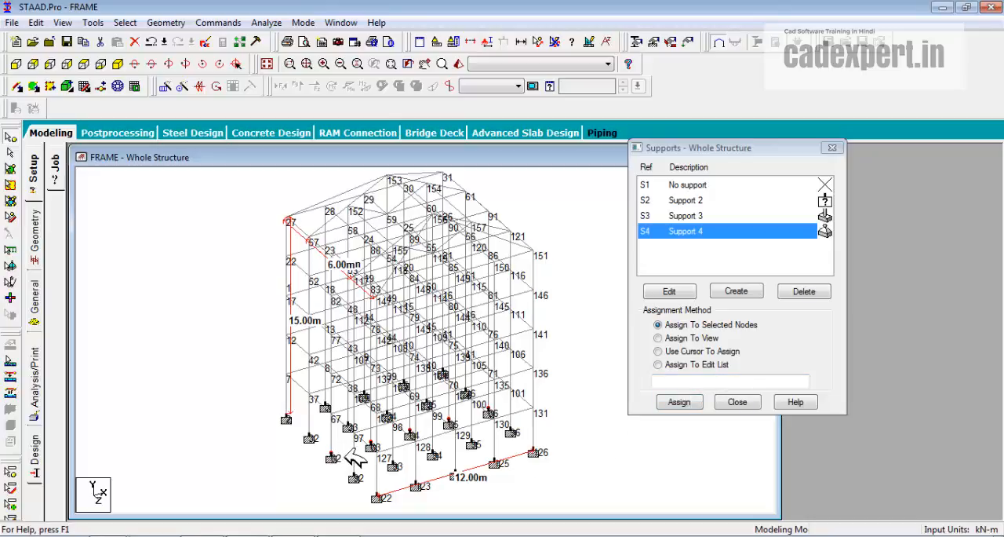
{"action": "left_click", "coordinate": [680, 402]}
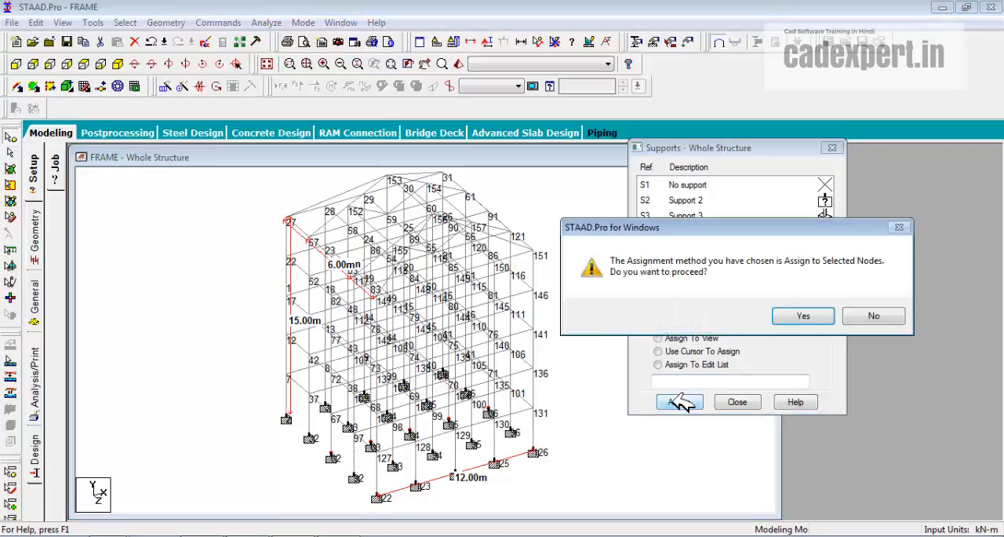
{"action": "left_click", "coordinate": [800, 316]}
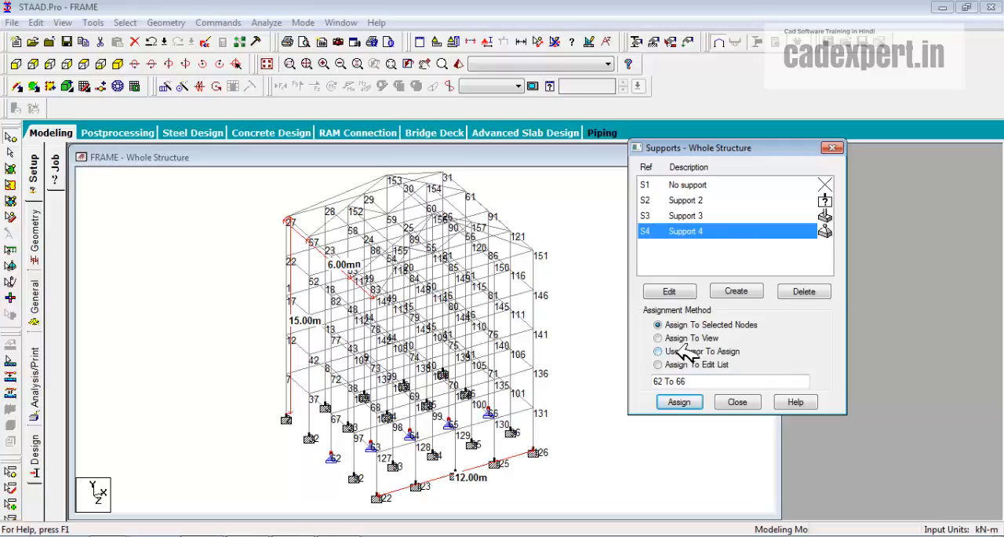
Assign the Fixed But support S2 by cursor to nodes 27, 22, 17, 12 and 7 along the corner column.
{"action": "left_click", "coordinate": [659, 351]}
{"action": "left_click", "coordinate": [695, 200]}
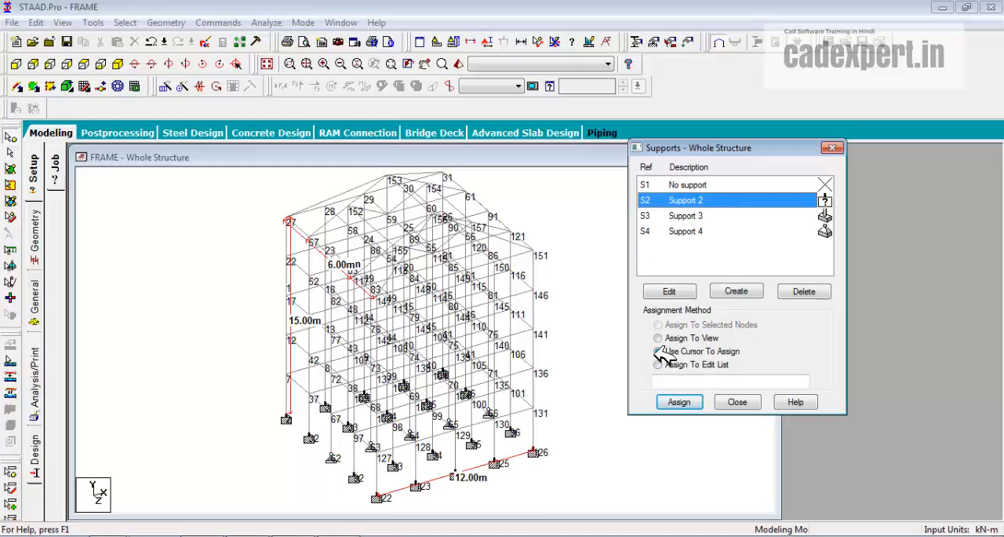
{"action": "left_click", "coordinate": [681, 402]}
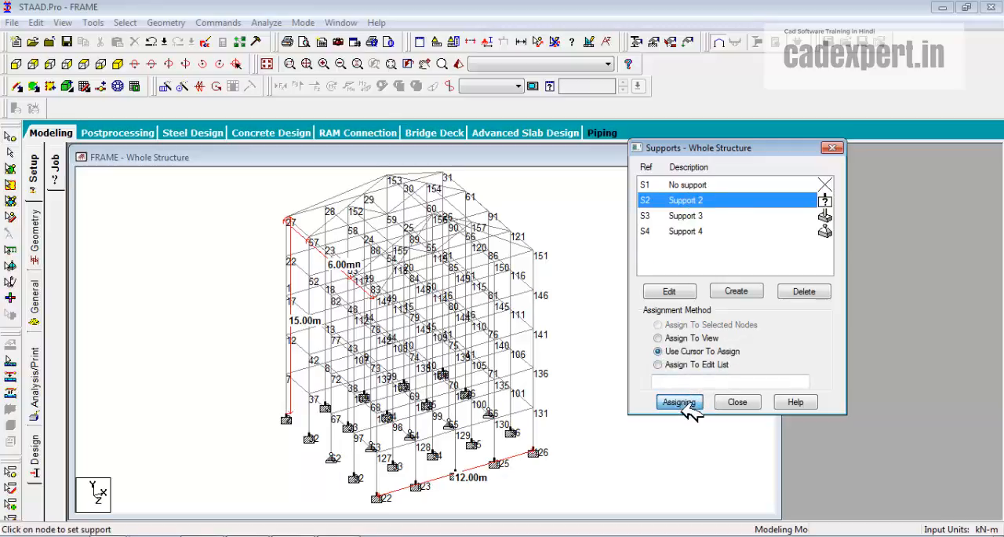
{"action": "left_click", "coordinate": [287, 219]}
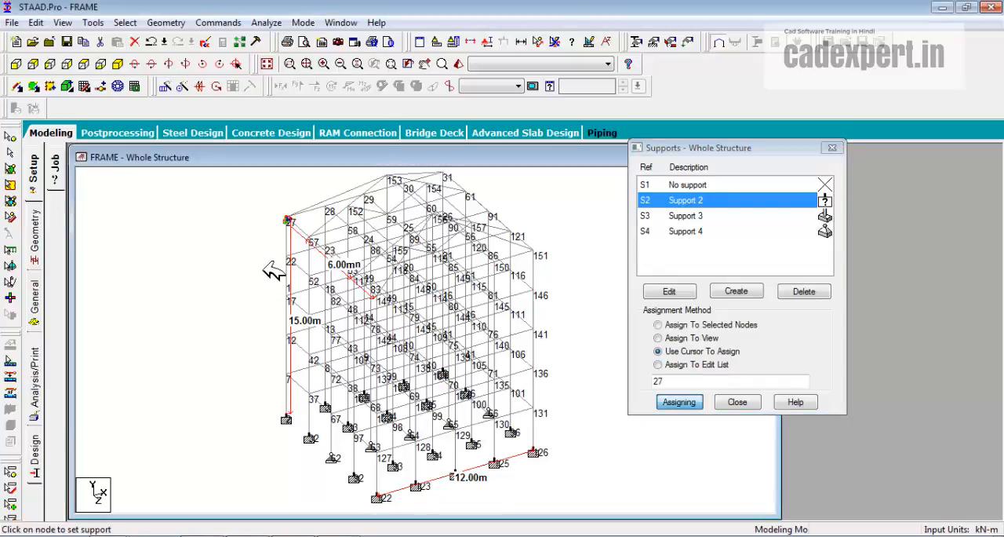
{"action": "left_click", "coordinate": [288, 260]}
{"action": "left_click", "coordinate": [289, 298]}
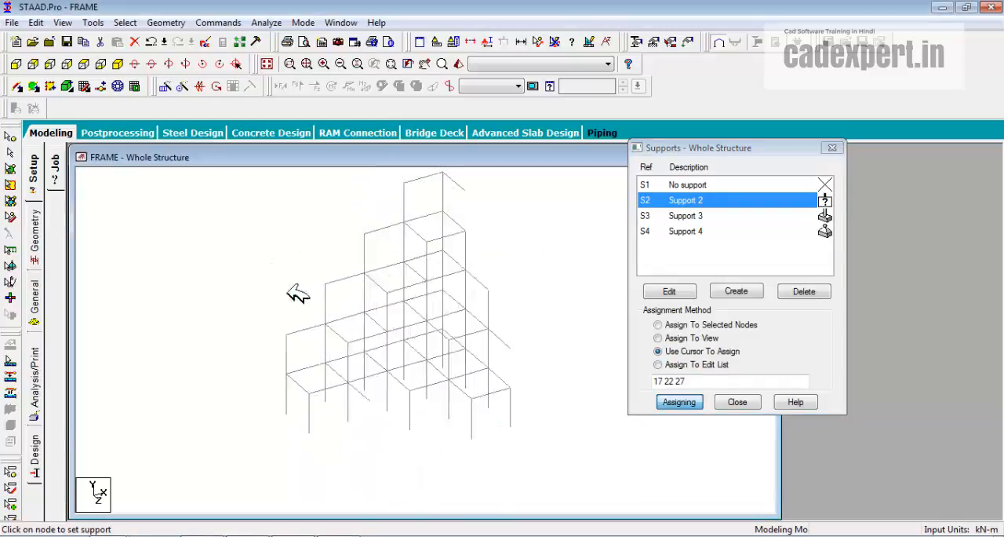
{"action": "left_click", "coordinate": [288, 339]}
{"action": "left_click", "coordinate": [288, 378]}
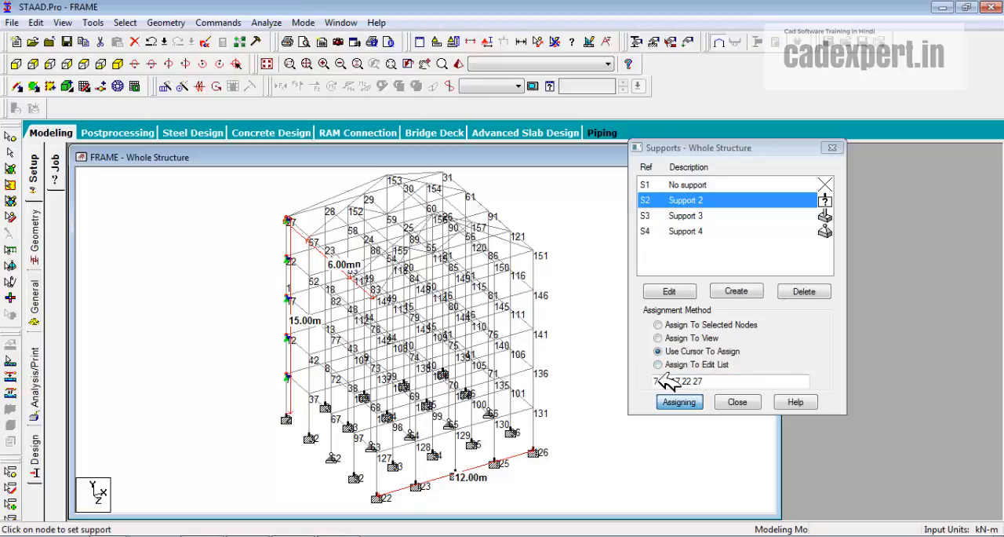
Decline the auto save, then add node 77 to the pinned support S4's edit list and assign it to 62 To 66 77.
{"action": "left_click", "coordinate": [689, 232]}
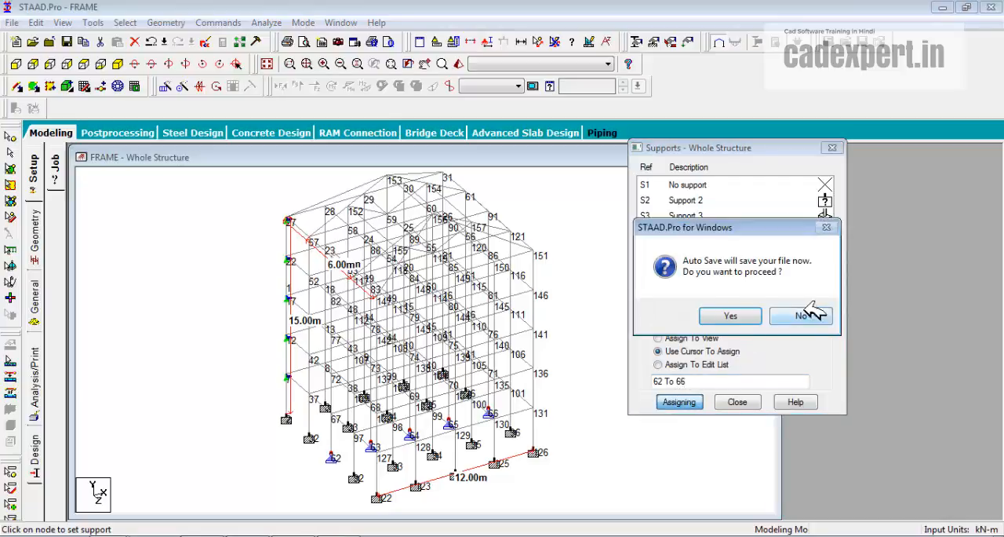
{"action": "left_click", "coordinate": [800, 316]}
{"action": "left_click", "coordinate": [710, 382]}
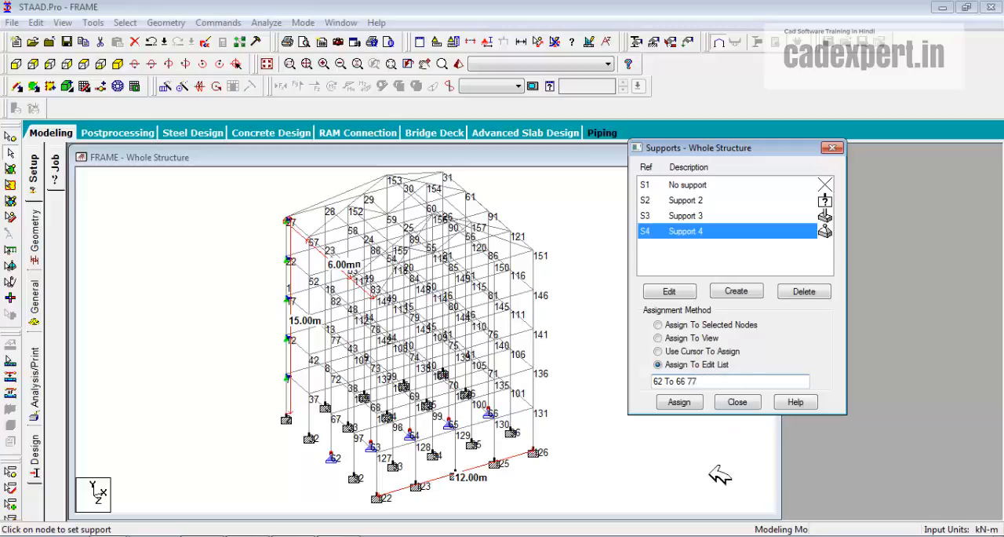
{"action": "left_click", "coordinate": [679, 402]}
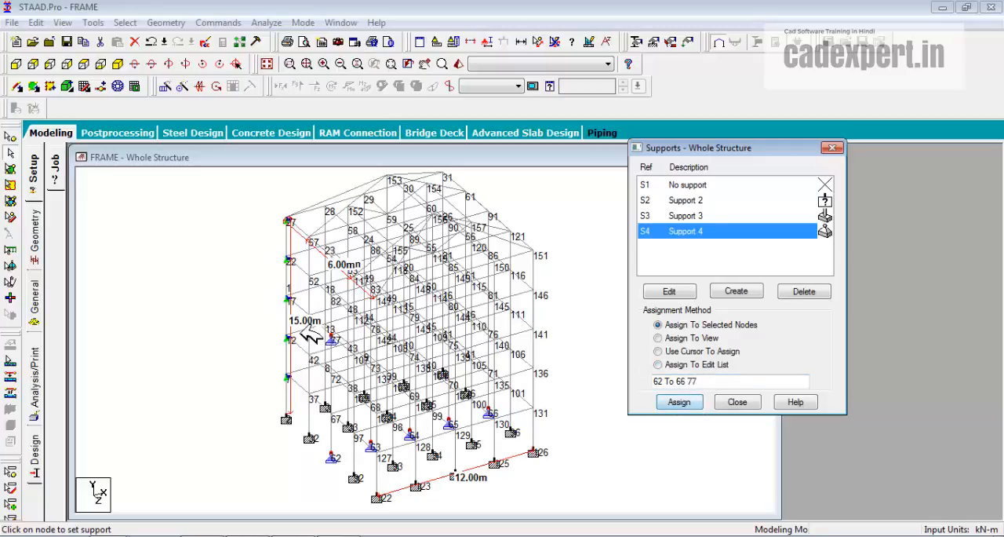